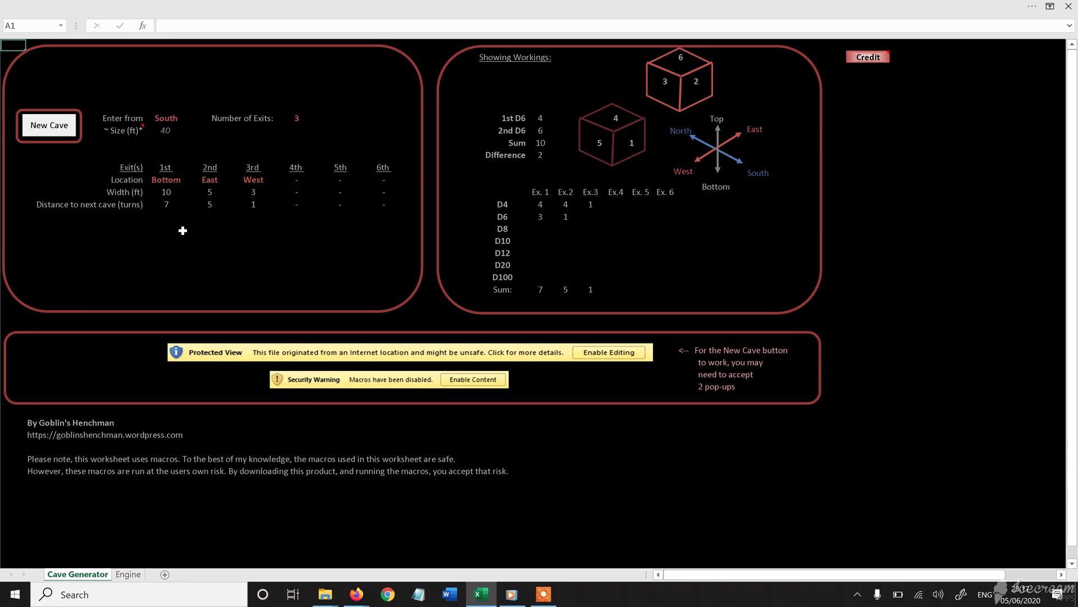
Reroll the cave with New Cave until it shows a North entry, ~30 ft, exits South, East, West
{"action": "left_click", "coordinate": [68, 128]}
{"action": "left_click", "coordinate": [68, 129]}
{"action": "left_click", "coordinate": [68, 128]}
{"action": "left_click", "coordinate": [68, 128]}
{"action": "left_click", "coordinate": [68, 128]}
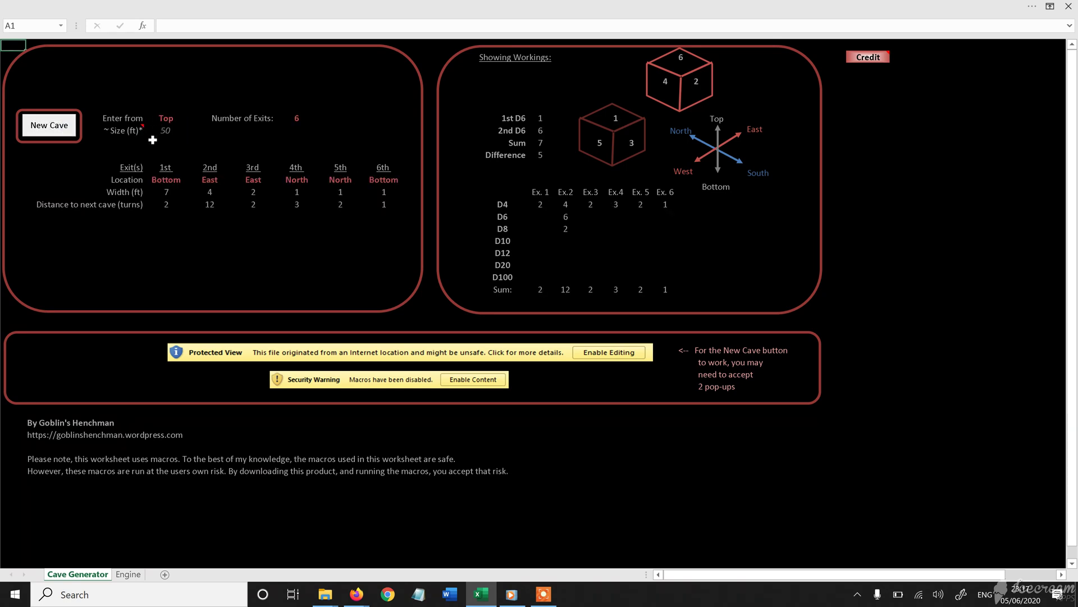
{"action": "left_click", "coordinate": [47, 131]}
{"action": "left_click", "coordinate": [48, 134]}
{"action": "left_click", "coordinate": [48, 135]}
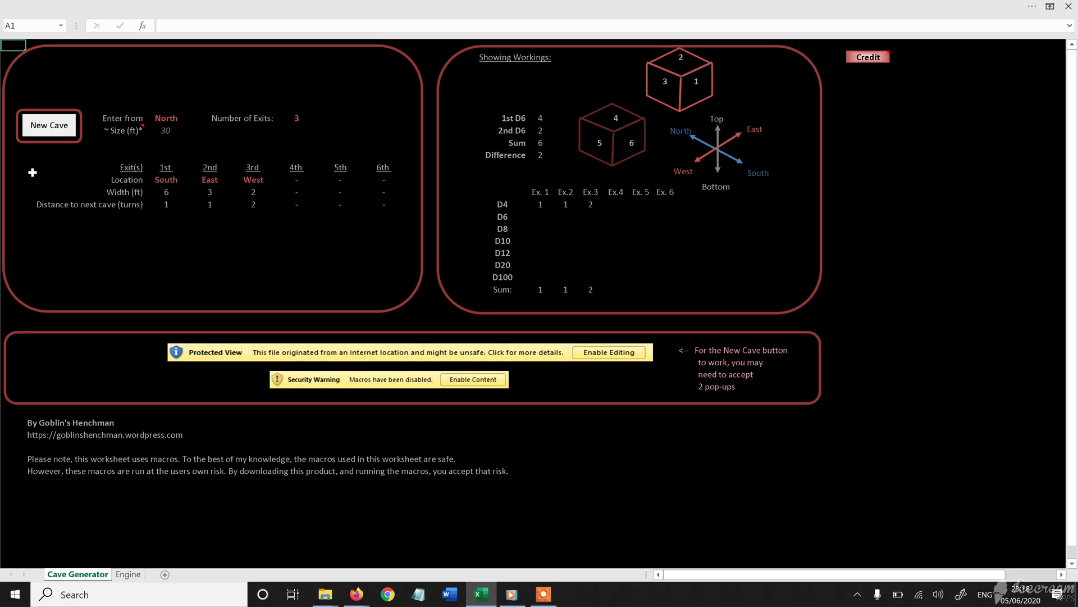
Regenerate the cave until a South-entry, ~50 ft cave with exits Bottom, Top, East, West, South appears
{"action": "left_click", "coordinate": [50, 129]}
{"action": "left_click", "coordinate": [50, 128]}
{"action": "left_click", "coordinate": [50, 128]}
{"action": "left_click", "coordinate": [50, 128]}
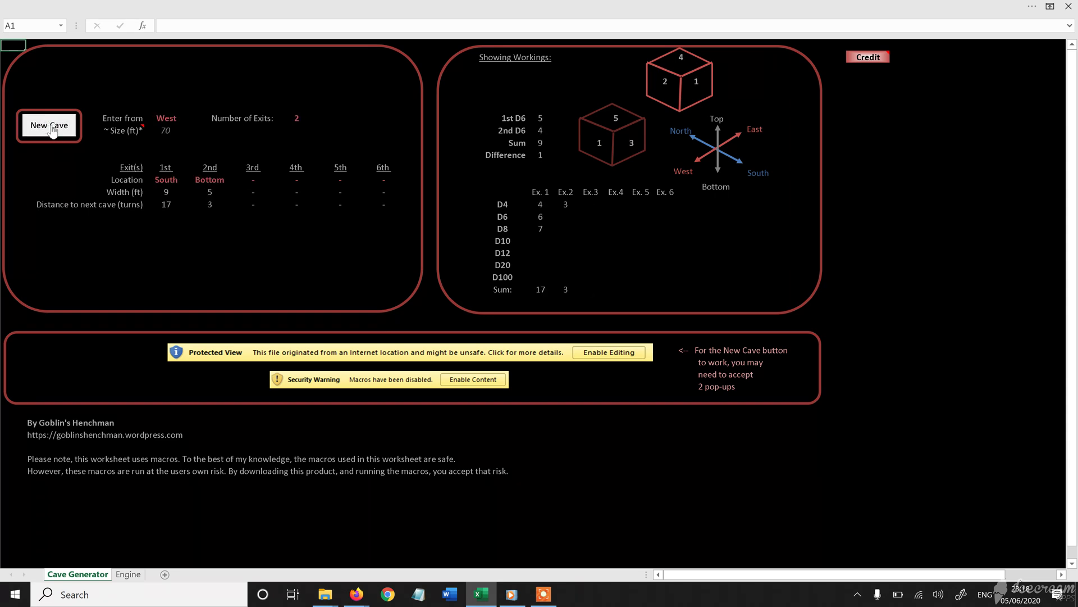
{"action": "left_click", "coordinate": [53, 129]}
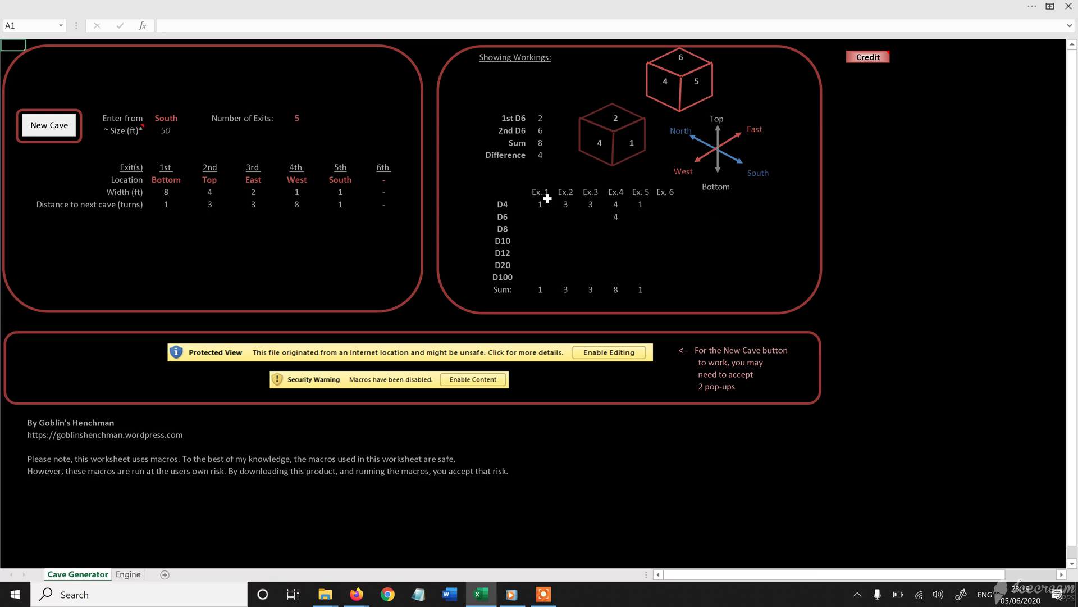
Roll New Cave dozens of times, stopping on a North-entry, ~70 ft cave with West, Top, Bottom exits
{"action": "left_click", "coordinate": [56, 131]}
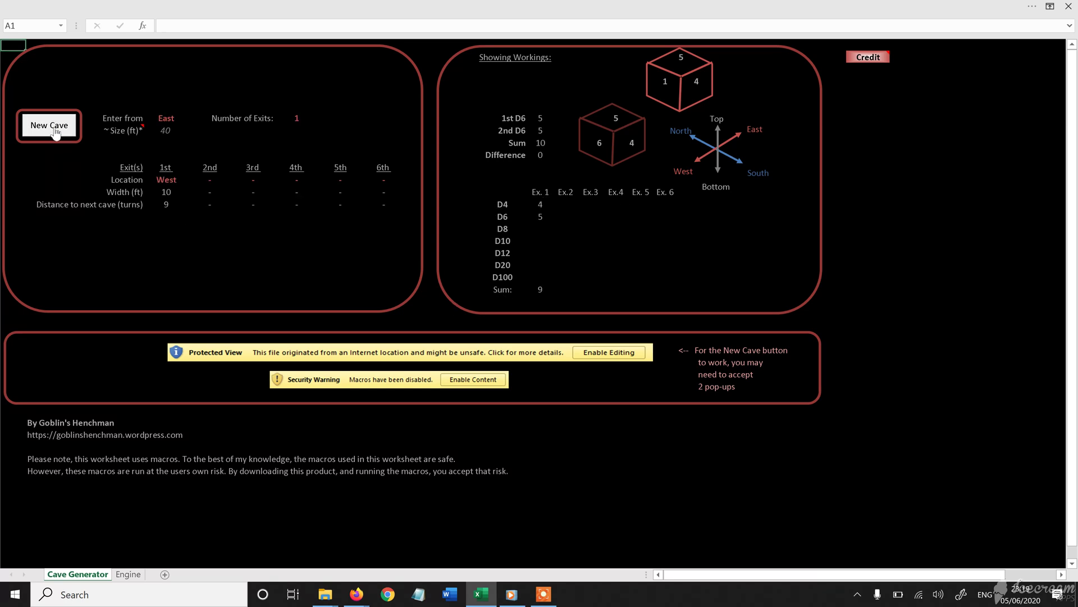
{"action": "left_click", "coordinate": [55, 129]}
{"action": "left_click", "coordinate": [55, 129]}
{"action": "left_click", "coordinate": [55, 129]}
{"action": "left_click", "coordinate": [55, 131]}
{"action": "left_click", "coordinate": [56, 131]}
{"action": "left_click", "coordinate": [55, 131]}
{"action": "left_click", "coordinate": [55, 132]}
{"action": "left_click", "coordinate": [55, 132]}
{"action": "left_click", "coordinate": [56, 131]}
{"action": "left_click", "coordinate": [55, 131]}
{"action": "left_click", "coordinate": [55, 131]}
{"action": "left_click", "coordinate": [55, 132]}
{"action": "left_click", "coordinate": [55, 131]}
{"action": "left_click", "coordinate": [56, 131]}
{"action": "left_click", "coordinate": [55, 132]}
{"action": "left_click", "coordinate": [56, 131]}
{"action": "left_click", "coordinate": [56, 132]}
{"action": "left_click", "coordinate": [55, 132]}
{"action": "left_click", "coordinate": [55, 132]}
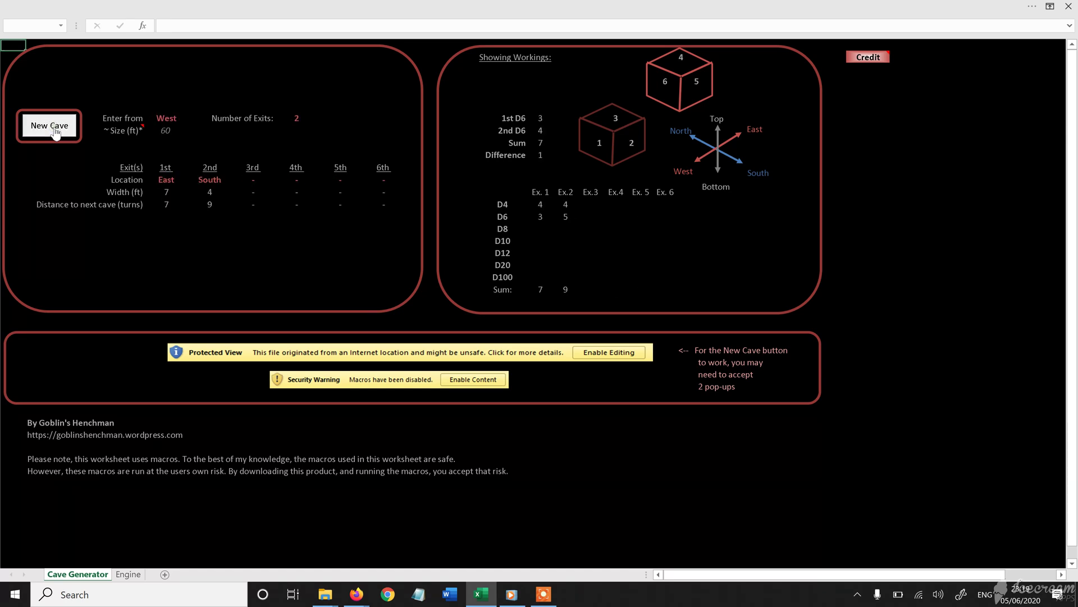
{"action": "left_click", "coordinate": [55, 132]}
{"action": "left_click", "coordinate": [56, 132]}
{"action": "left_click", "coordinate": [55, 132]}
{"action": "left_click", "coordinate": [56, 131]}
{"action": "left_click", "coordinate": [55, 132]}
{"action": "left_click", "coordinate": [55, 132]}
{"action": "left_click", "coordinate": [55, 132]}
{"action": "left_click", "coordinate": [56, 132]}
{"action": "left_click", "coordinate": [55, 132]}
{"action": "left_click", "coordinate": [56, 132]}
{"action": "left_click", "coordinate": [56, 131]}
{"action": "left_click", "coordinate": [55, 132]}
{"action": "left_click", "coordinate": [56, 131]}
{"action": "left_click", "coordinate": [56, 131]}
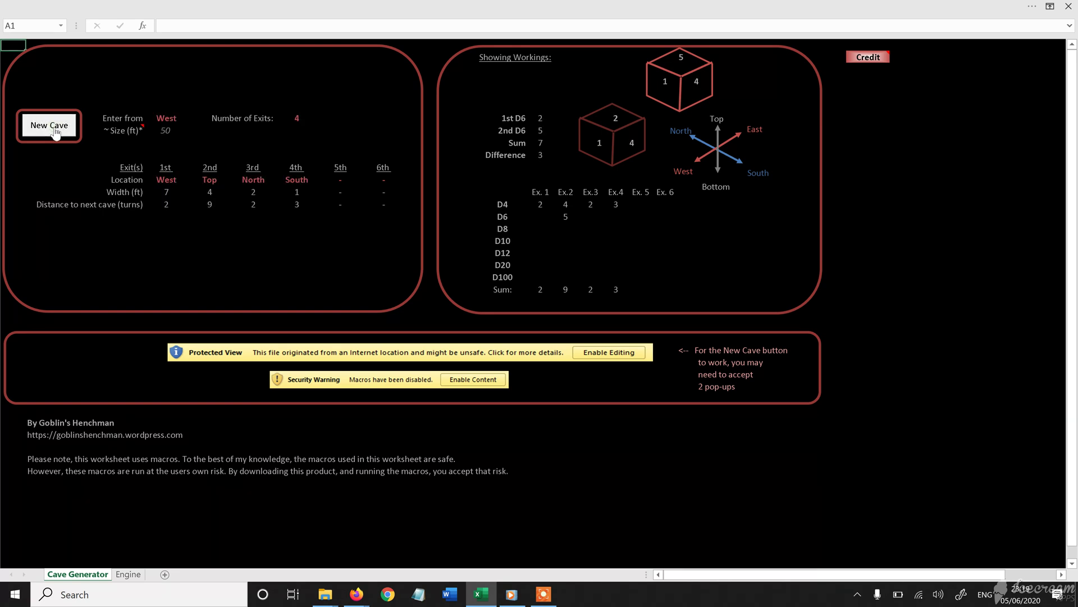
{"action": "left_click", "coordinate": [56, 132]}
{"action": "left_click", "coordinate": [56, 132]}
{"action": "left_click", "coordinate": [56, 131]}
{"action": "left_click", "coordinate": [55, 131]}
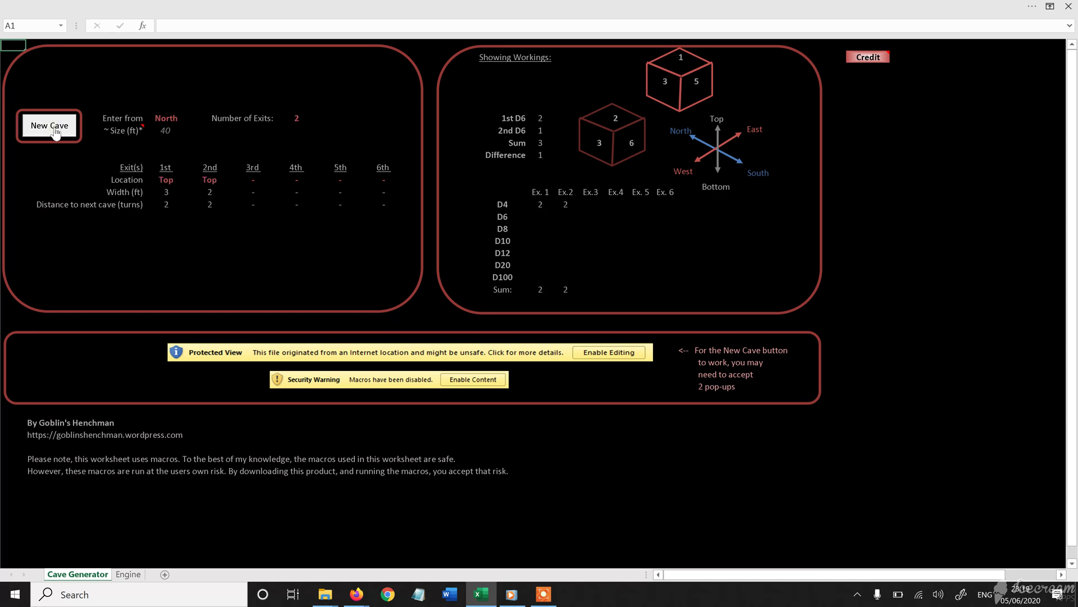
{"action": "left_click", "coordinate": [56, 132]}
{"action": "left_click", "coordinate": [56, 132]}
{"action": "left_click", "coordinate": [56, 132]}
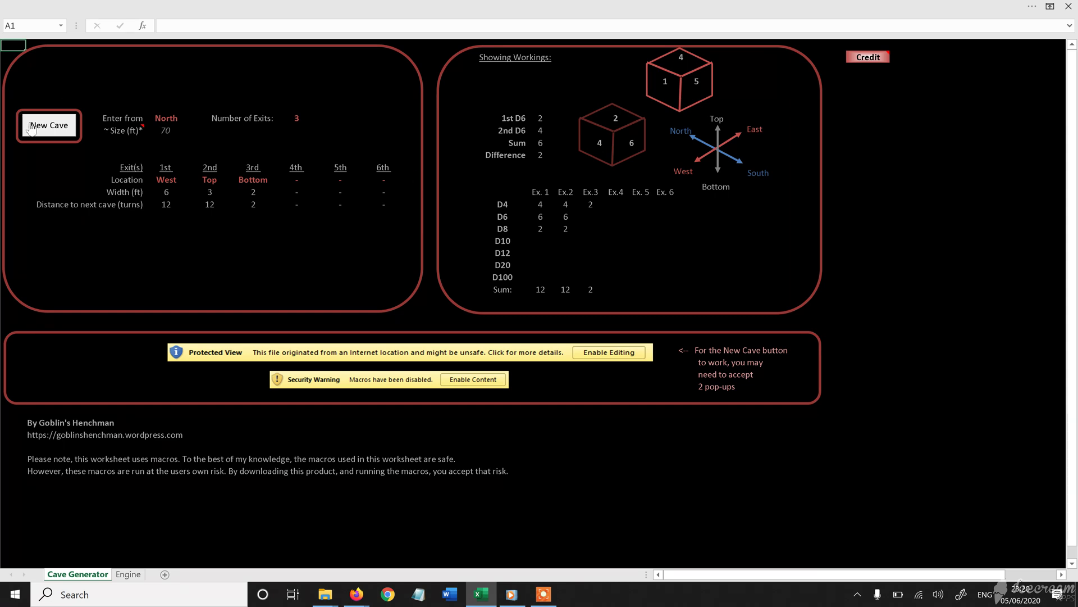
Reroll the cave until it enters from Top, ~70 ft, with one Top exit three turns away
{"action": "left_click", "coordinate": [61, 127]}
{"action": "left_click", "coordinate": [60, 127]}
{"action": "left_click", "coordinate": [60, 127]}
{"action": "left_click", "coordinate": [61, 126]}
{"action": "left_click", "coordinate": [61, 127]}
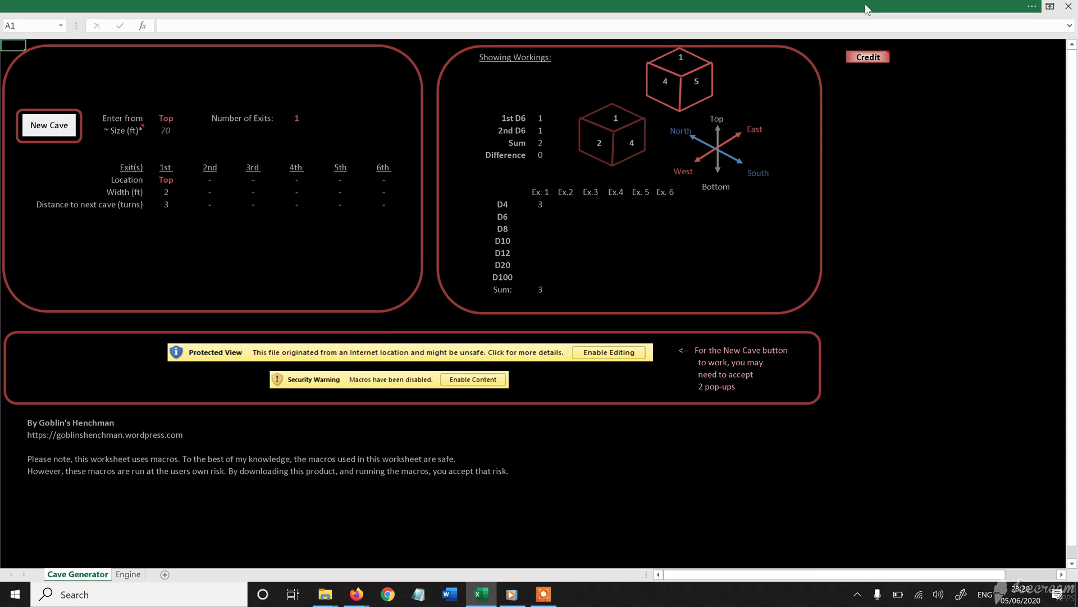
{"action": "left_click", "coordinate": [876, 55]}
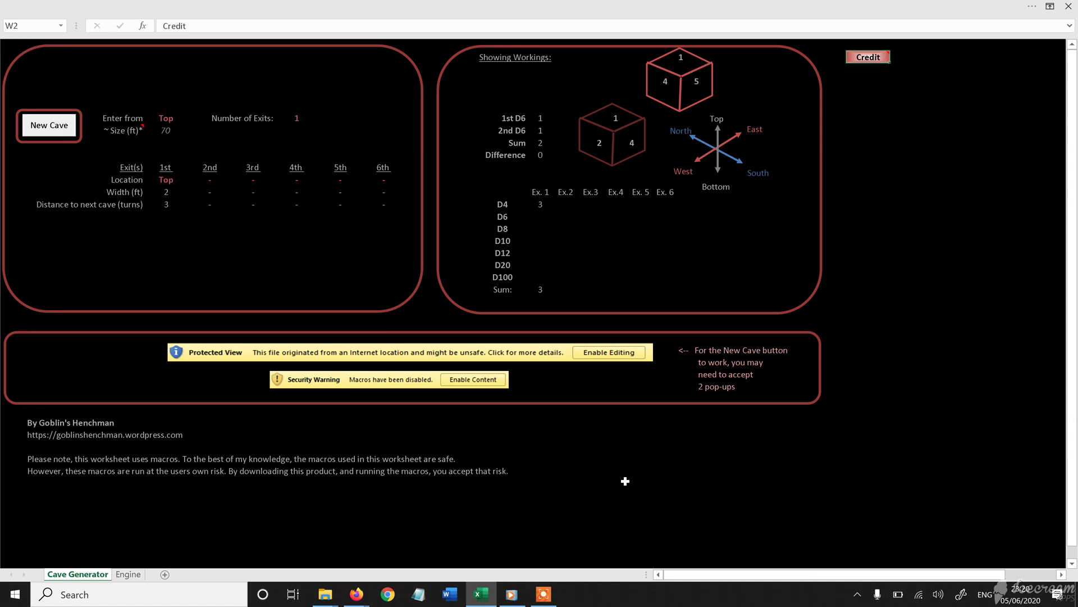
{"action": "left_click_drag", "start_coordinate": [784, 575], "coordinate": [821, 577]}
{"action": "mouse_move", "coordinate": [683, 57]}
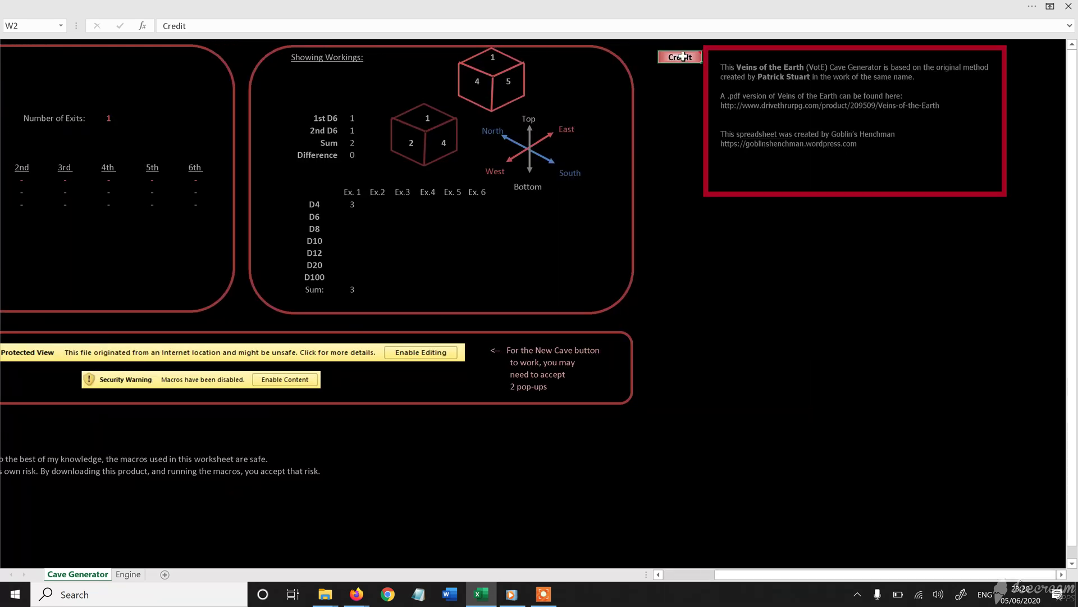
{"action": "left_click_drag", "start_coordinate": [747, 574], "coordinate": [657, 568]}
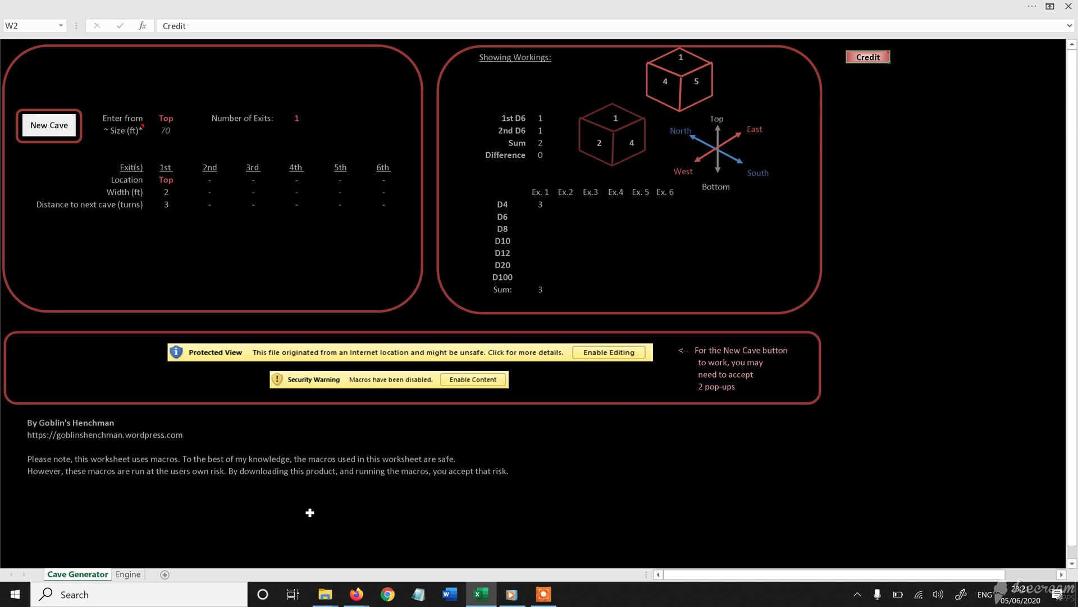
Roll a new cave: South entry, about 40 ft, exits North, Top and Bottom
{"action": "left_click", "coordinate": [49, 128]}
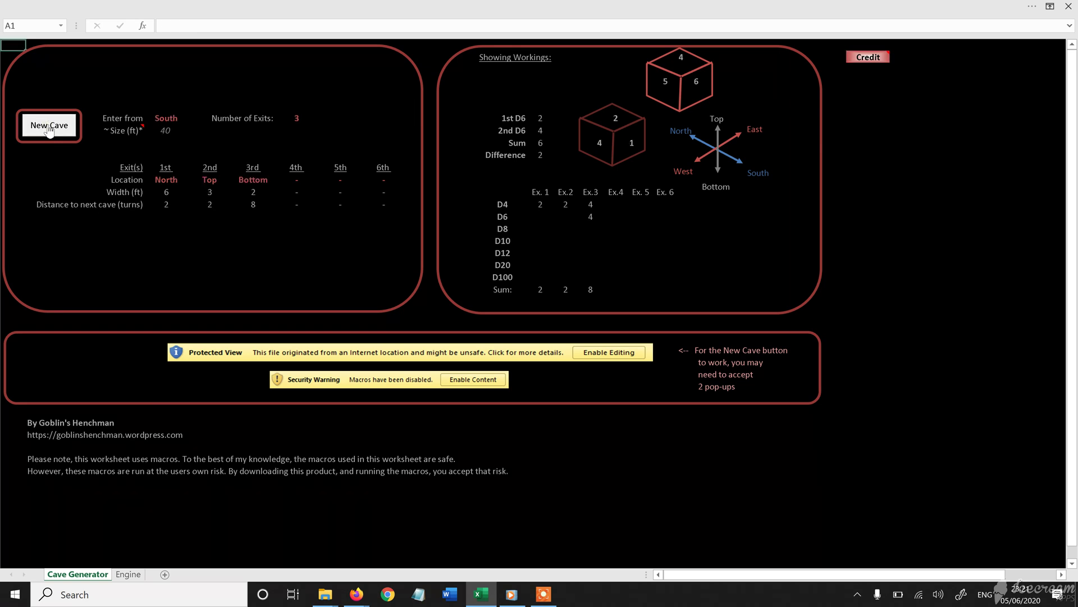